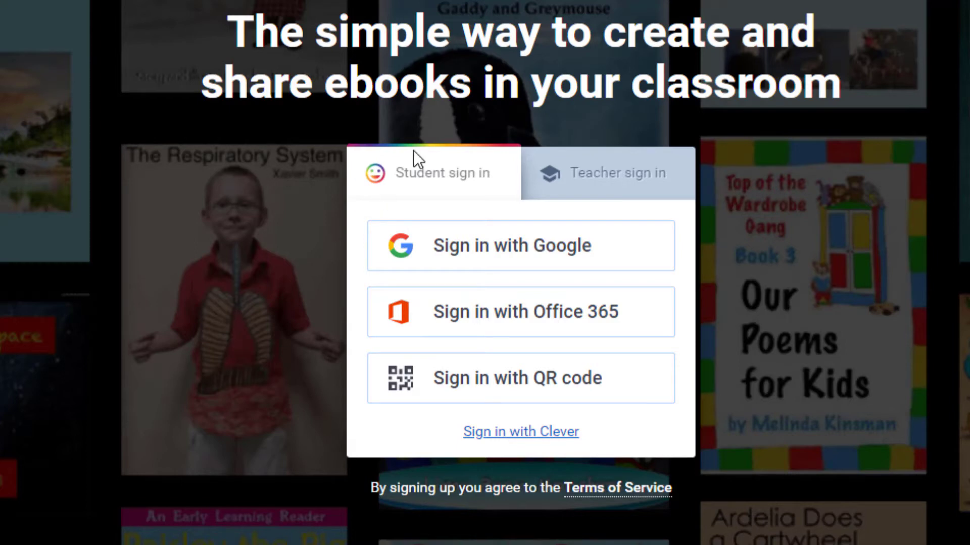
- Sign in as a teacher with a Google account
{"action": "left_click", "coordinate": [592, 181]}
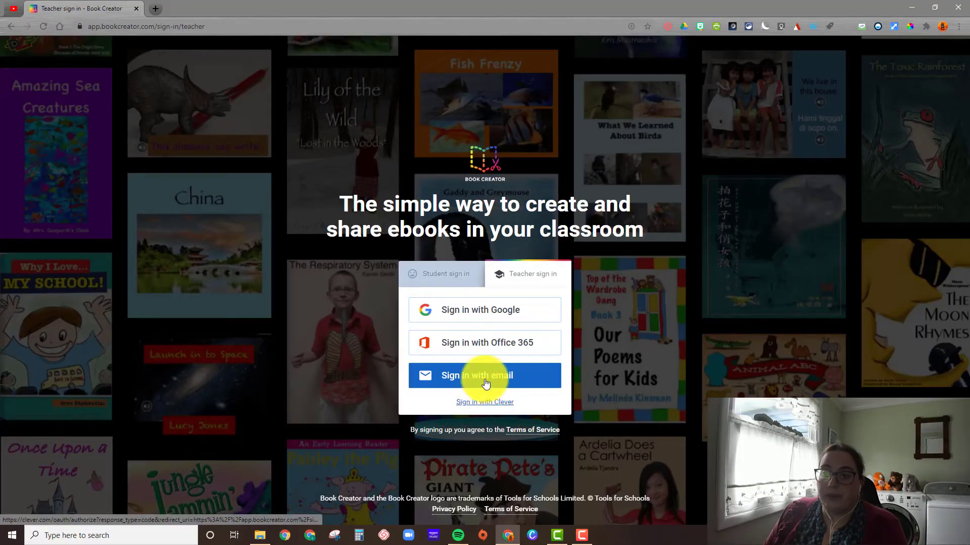
{"action": "left_click", "coordinate": [488, 310]}
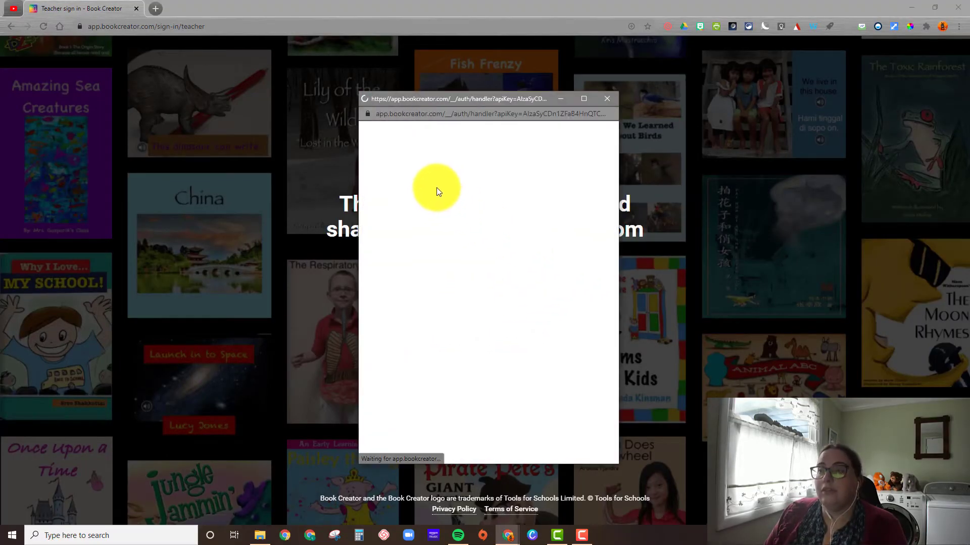
{"action": "left_click", "coordinate": [432, 225]}
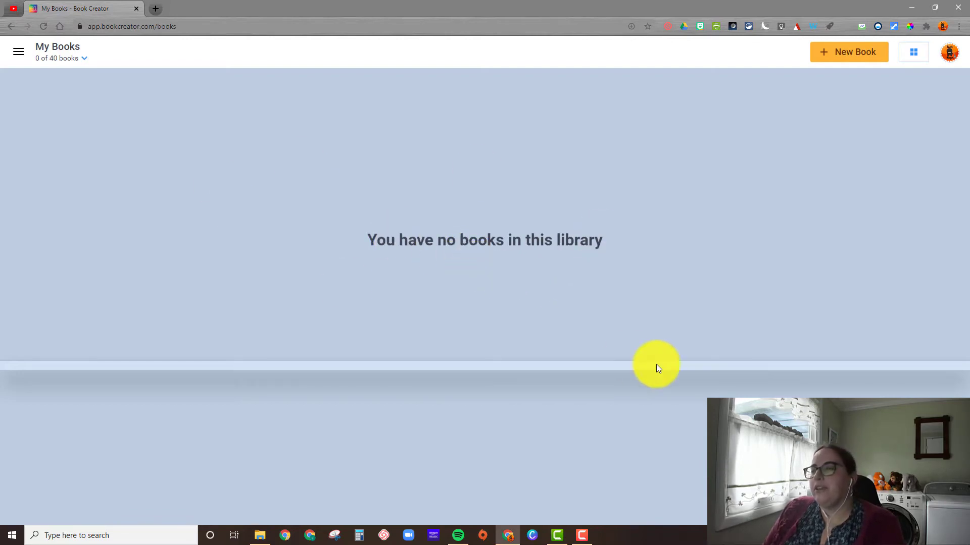
- Create a new book with the Square 1:1 shape
{"action": "left_click", "coordinate": [832, 60]}
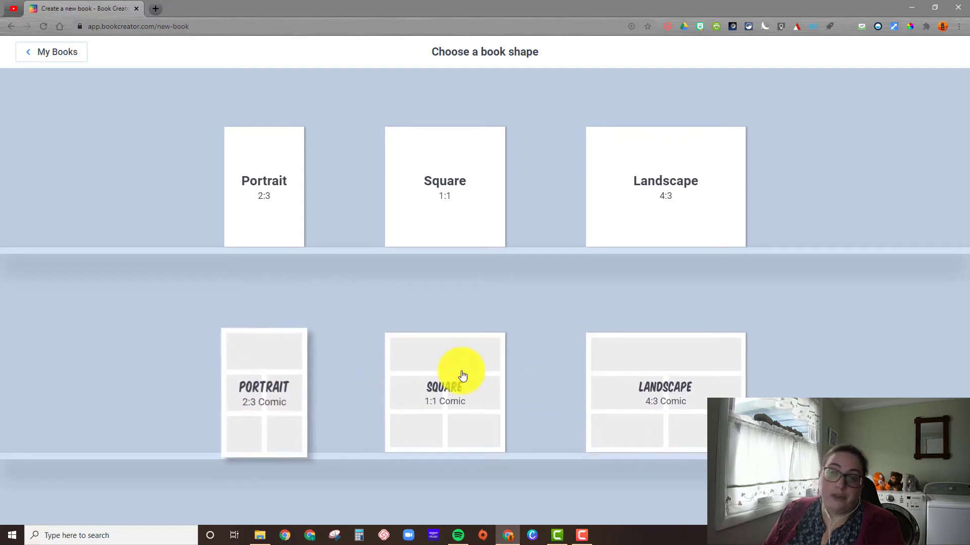
{"action": "left_click", "coordinate": [462, 211]}
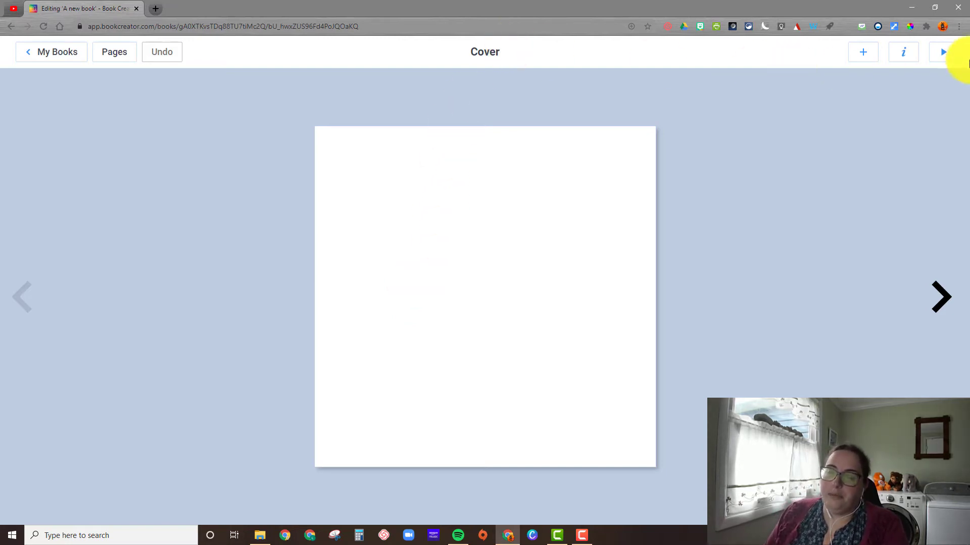
- Examine the import sources for the cover: Images, Maps, Files, Drive and Embed, then close the import window without adding anything
{"action": "left_click", "coordinate": [862, 53]}
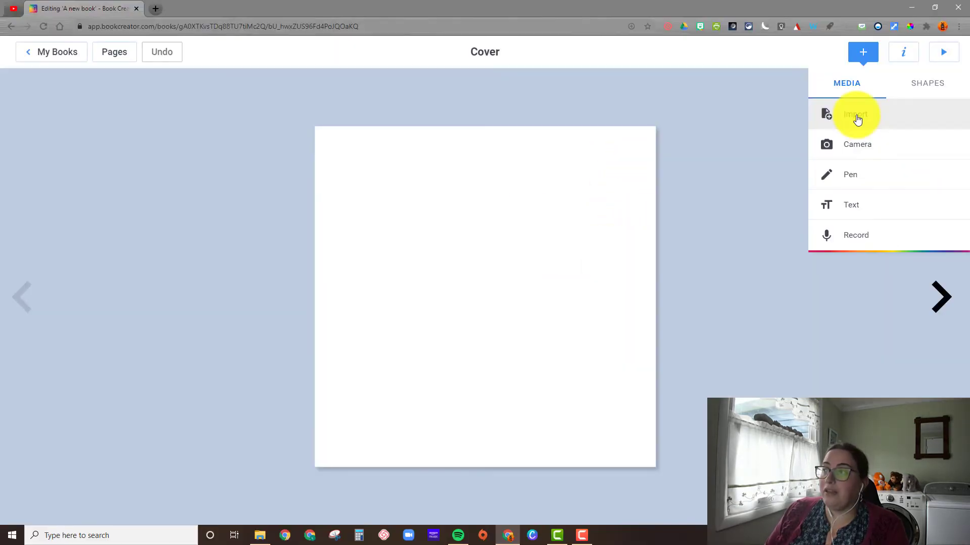
{"action": "left_click", "coordinate": [646, 336]}
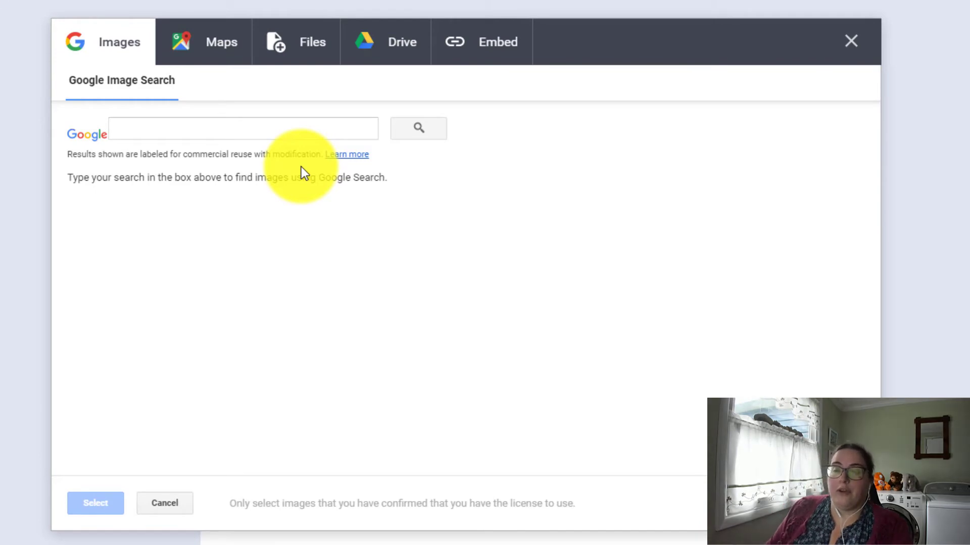
{"action": "left_click", "coordinate": [213, 48]}
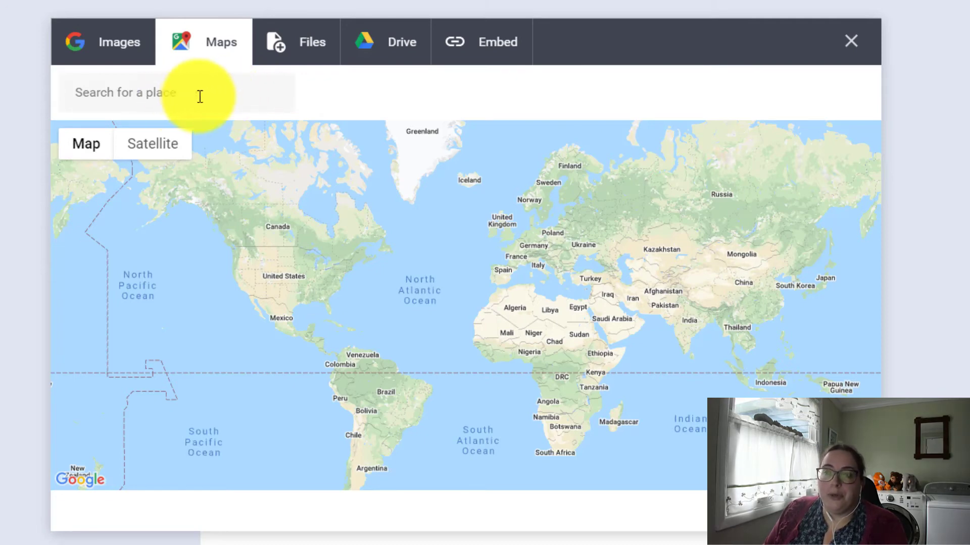
{"action": "left_click", "coordinate": [317, 48]}
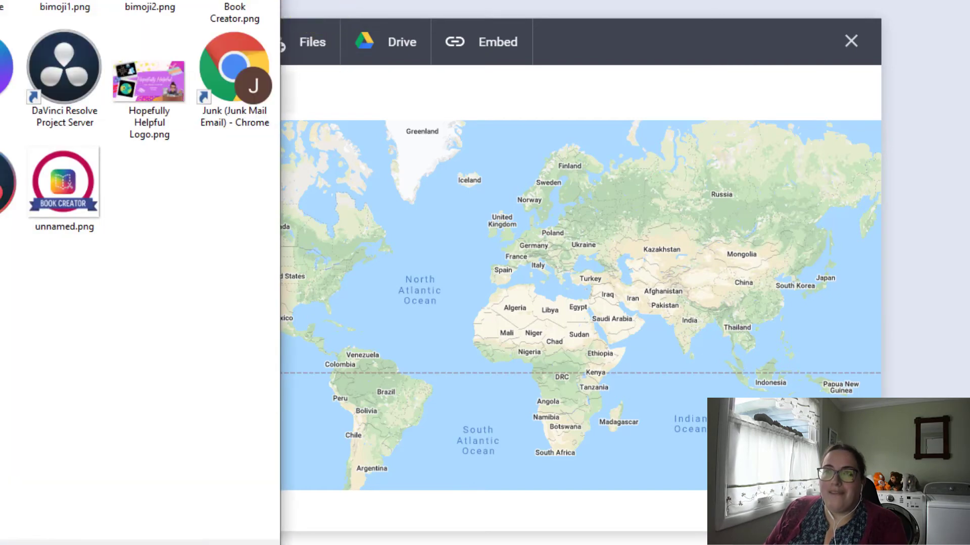
{"action": "key", "text": "Escape"}
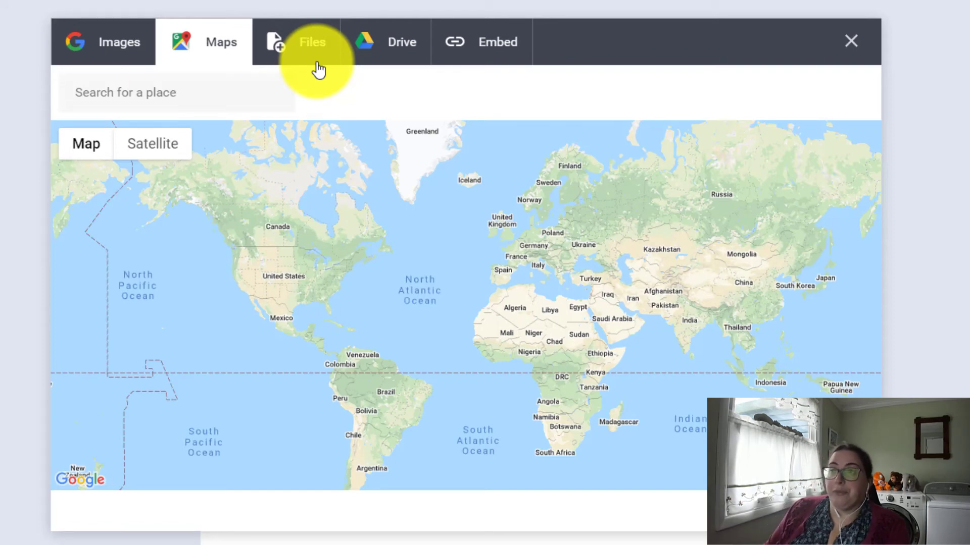
{"action": "left_click", "coordinate": [391, 51]}
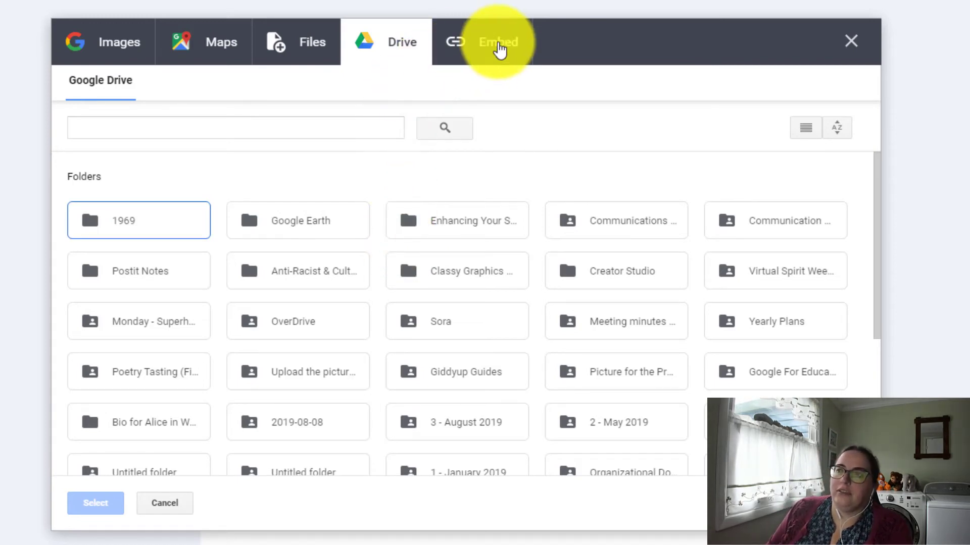
{"action": "left_click", "coordinate": [494, 44]}
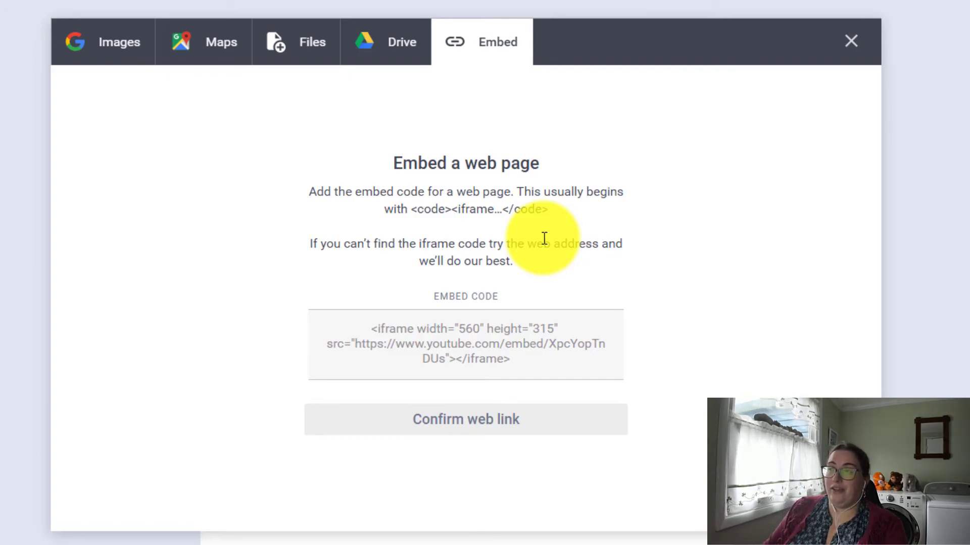
{"action": "left_click", "coordinate": [851, 42]}
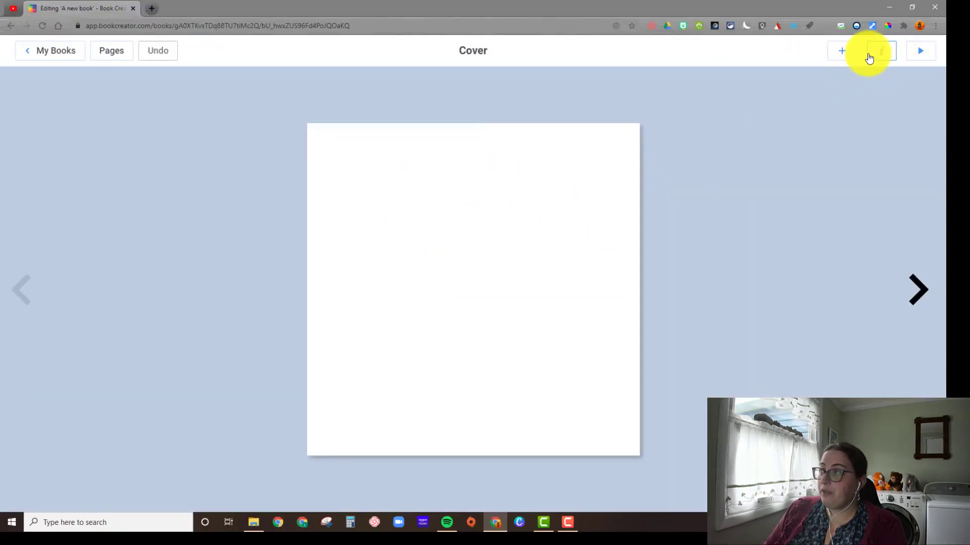
- Draw a looping shape on the cover with the Auto pen and swap it for the suggested frying pan
{"action": "left_click", "coordinate": [840, 51]}
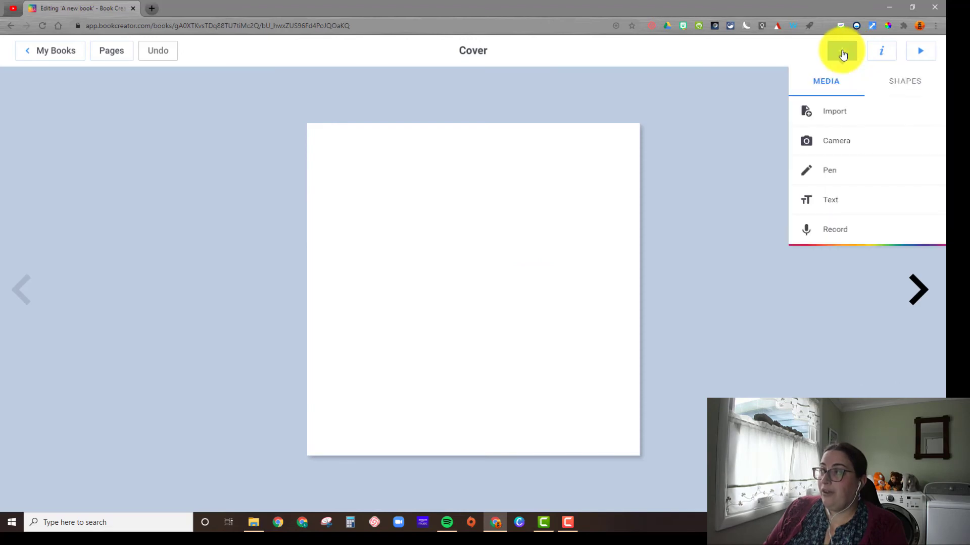
{"action": "left_click", "coordinate": [834, 174]}
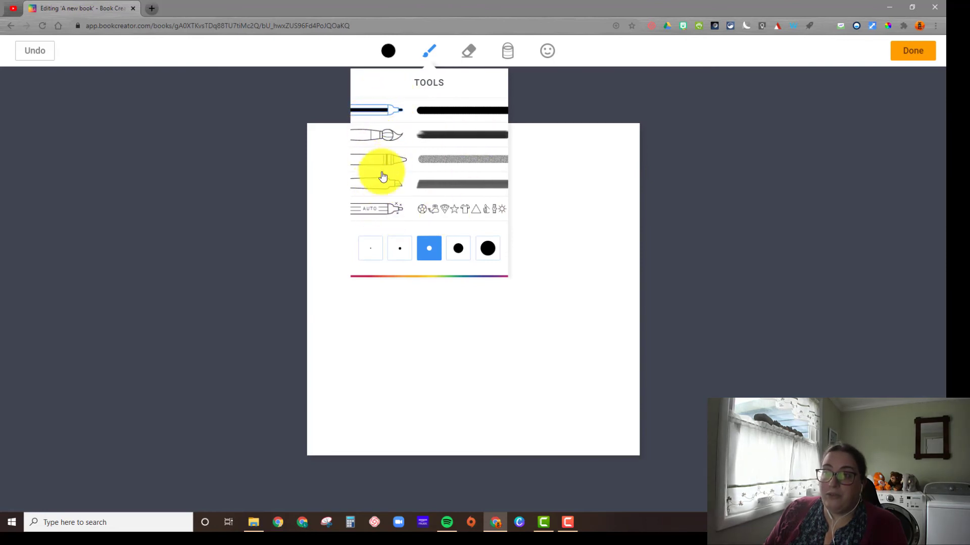
{"action": "left_click", "coordinate": [425, 215]}
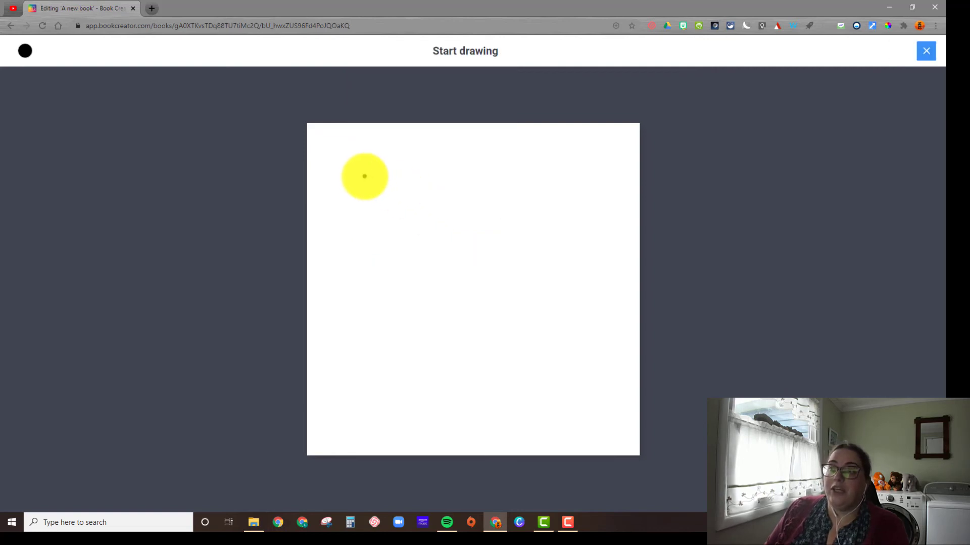
{"action": "mouse_move", "coordinate": [367, 180]}
{"action": "left_mouse_down"}
{"action": "mouse_move", "coordinate": [365, 197]}
{"action": "mouse_move", "coordinate": [494, 208]}
{"action": "mouse_move", "coordinate": [396, 177]}
{"action": "mouse_move", "coordinate": [362, 180]}
{"action": "mouse_move", "coordinate": [460, 216]}
{"action": "left_mouse_up"}
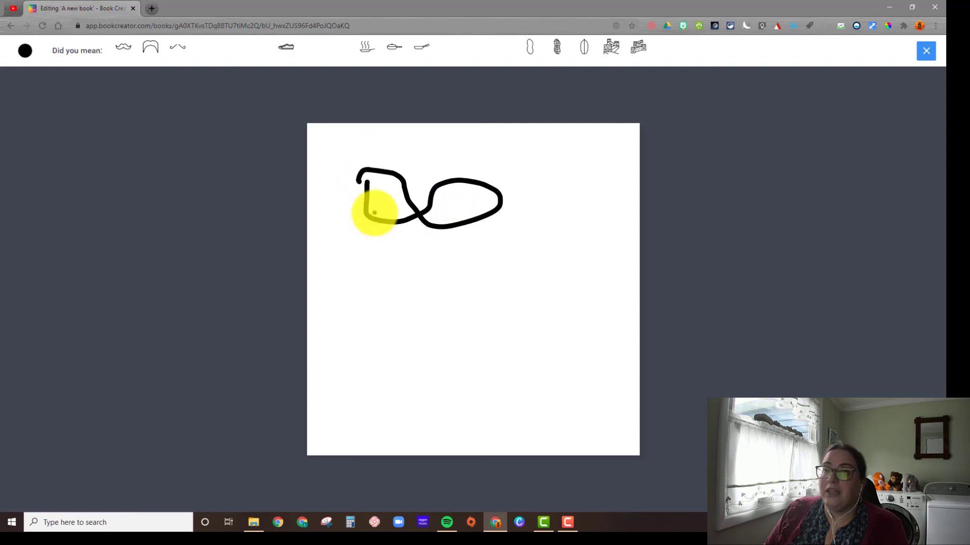
{"action": "left_click", "coordinate": [151, 49]}
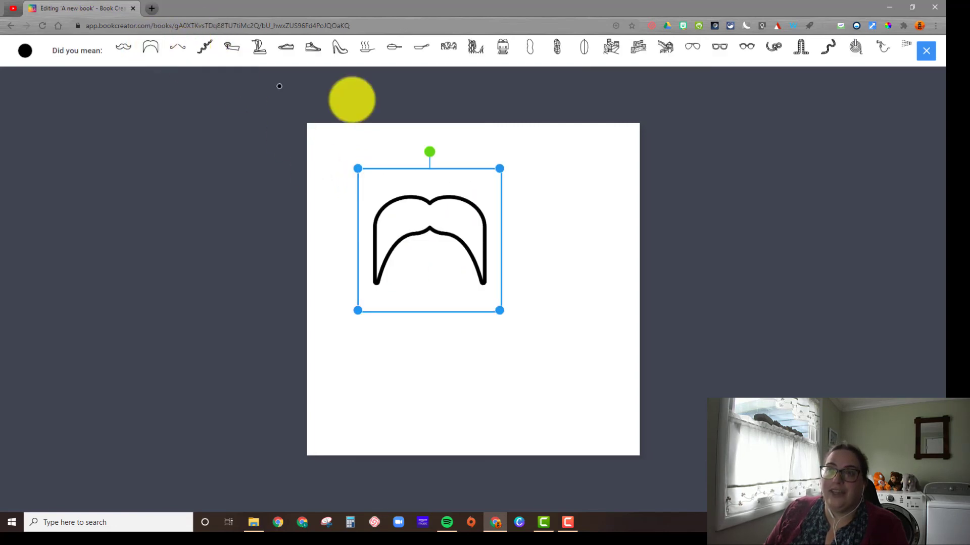
{"action": "left_click", "coordinate": [430, 49]}
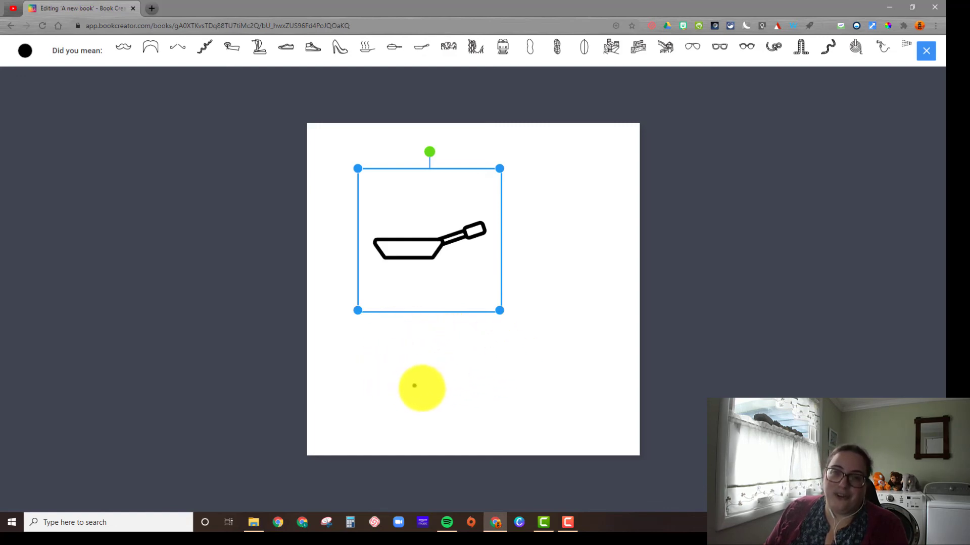
{"action": "left_click", "coordinate": [931, 53]}
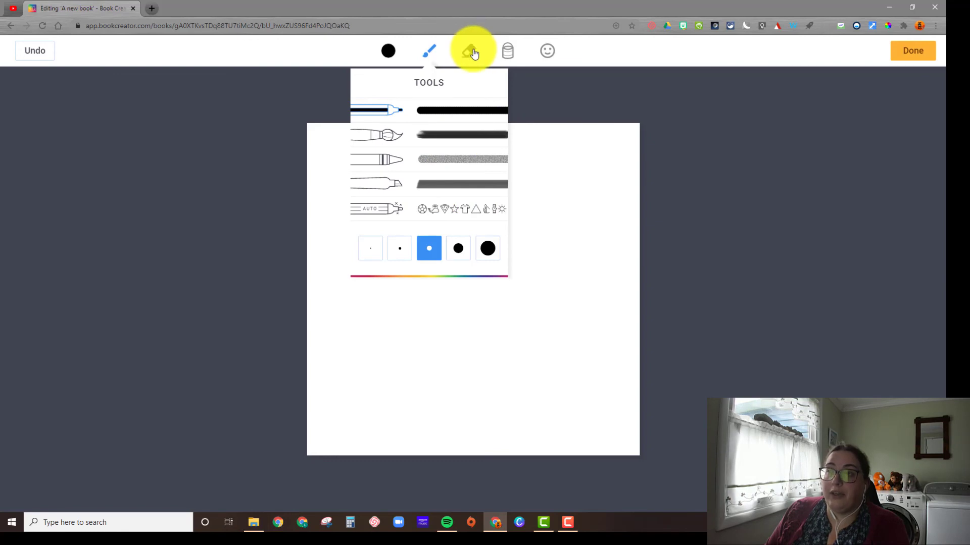
- Fill the drawing's background with black and place an enlarged grinning face emoji over the frying pan
{"action": "left_click", "coordinate": [507, 52]}
{"action": "left_click", "coordinate": [430, 174]}
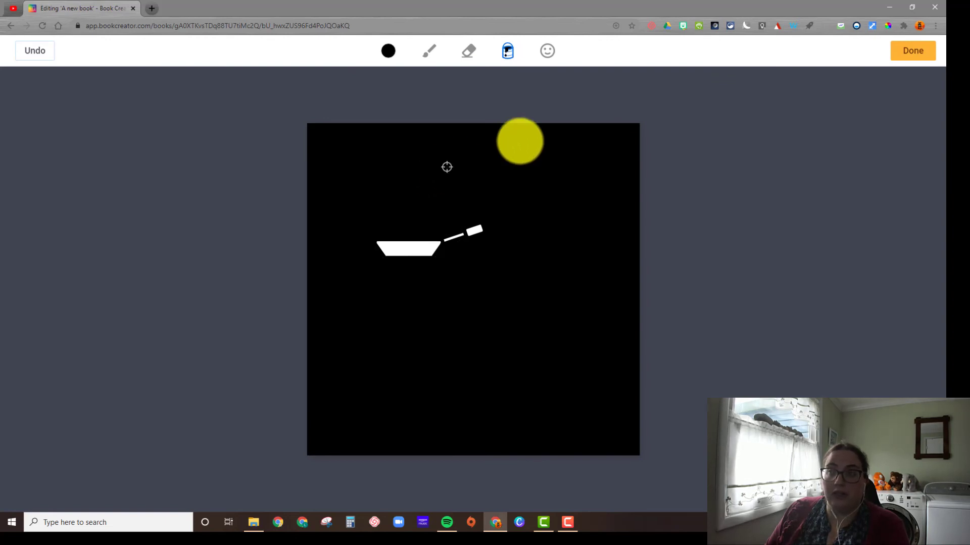
{"action": "left_click", "coordinate": [548, 51]}
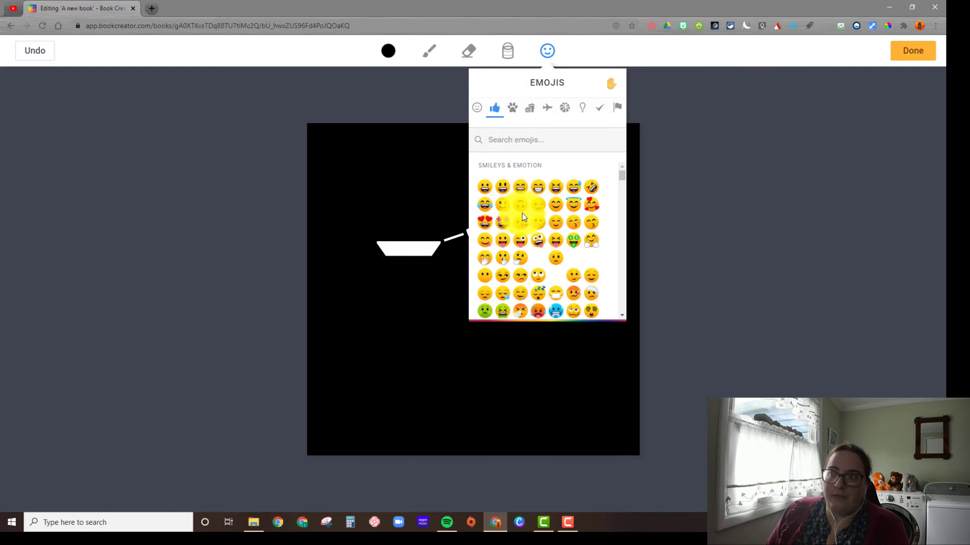
{"action": "left_click", "coordinate": [483, 188]}
{"action": "left_click_drag", "start_coordinate": [468, 305], "coordinate": [539, 218]}
{"action": "left_click_drag", "start_coordinate": [493, 256], "coordinate": [420, 318]}
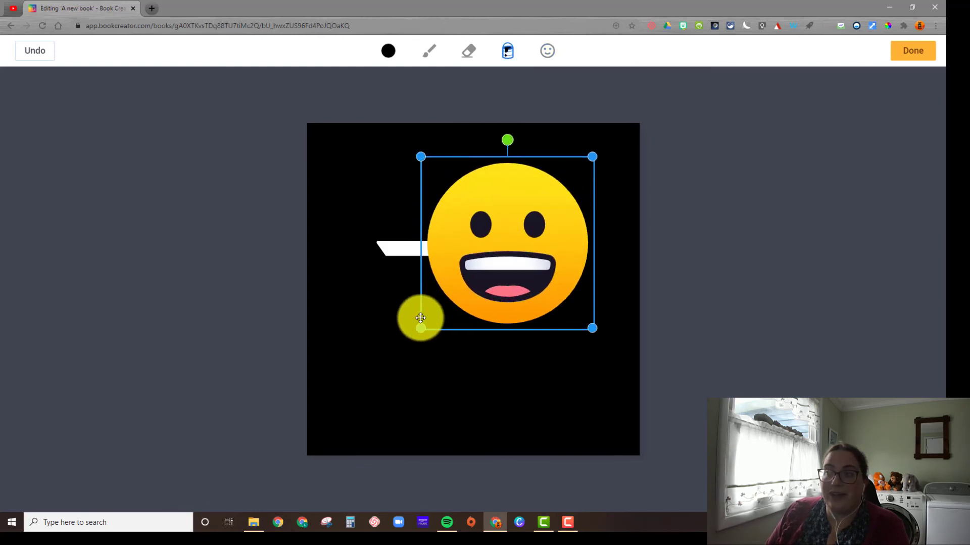
- Undo the emoji, fill and pan drawing, and finish the drawing with a blank cover
{"action": "left_click", "coordinate": [44, 57]}
{"action": "left_click", "coordinate": [45, 56]}
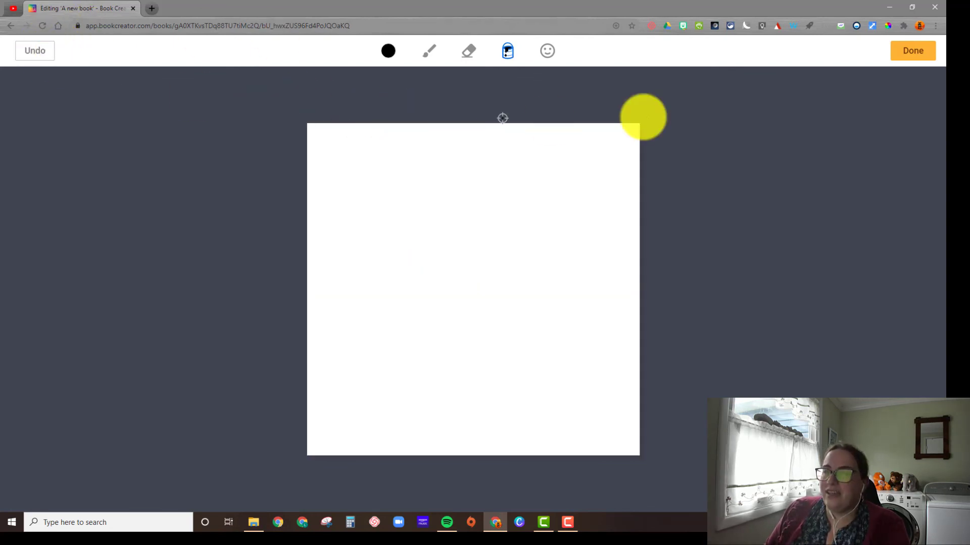
{"action": "left_click", "coordinate": [918, 50]}
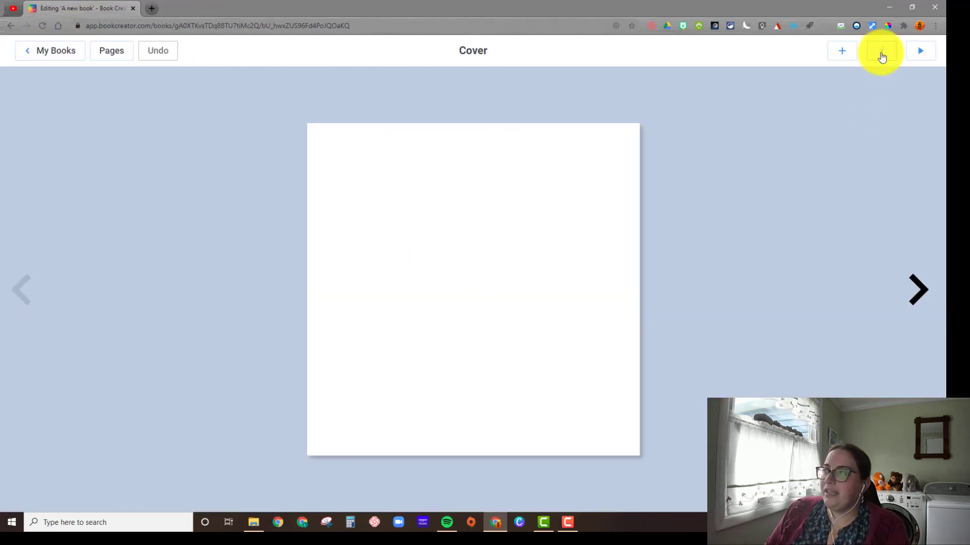
- Try to add a sound recording to the cover, dismissing the microphone permission request
{"action": "left_click", "coordinate": [850, 55]}
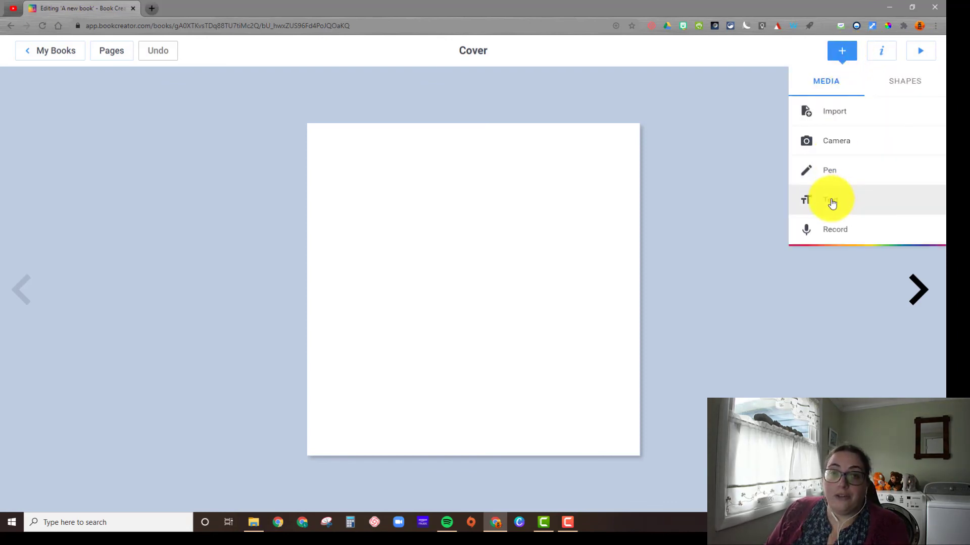
{"action": "left_click", "coordinate": [830, 232]}
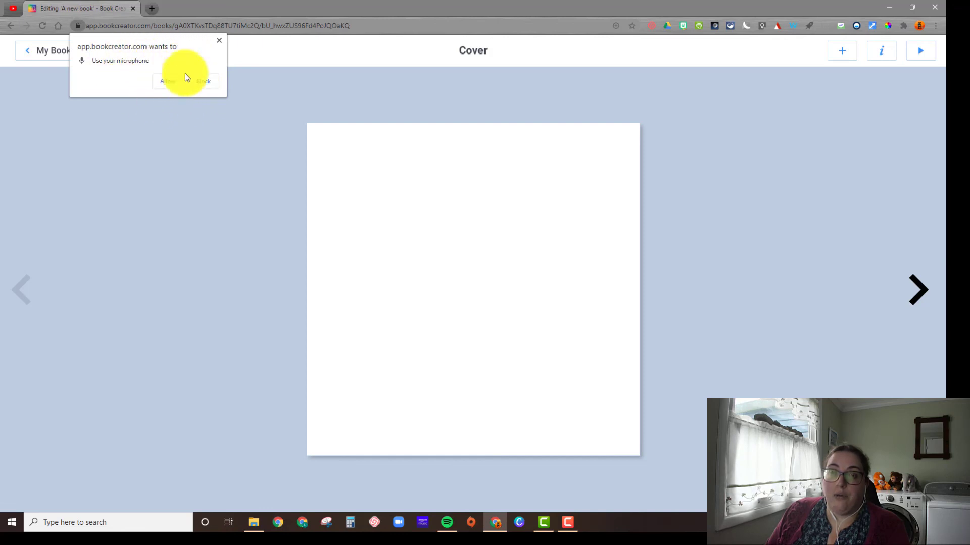
{"action": "left_click", "coordinate": [219, 40]}
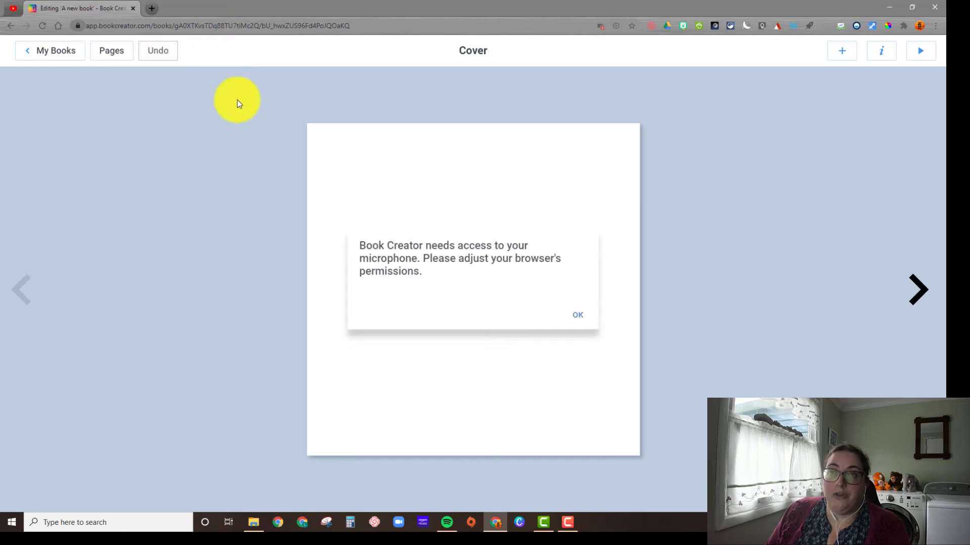
{"action": "left_click", "coordinate": [576, 314]}
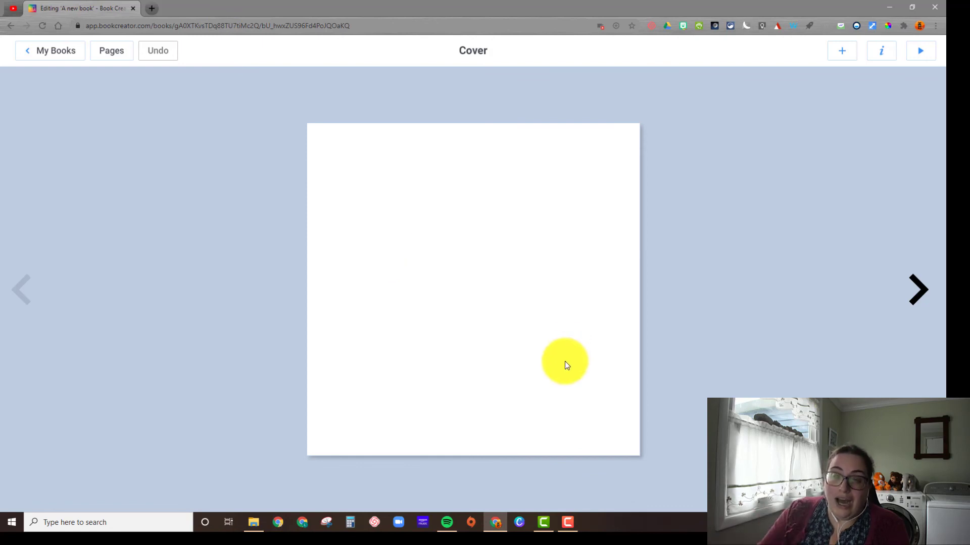